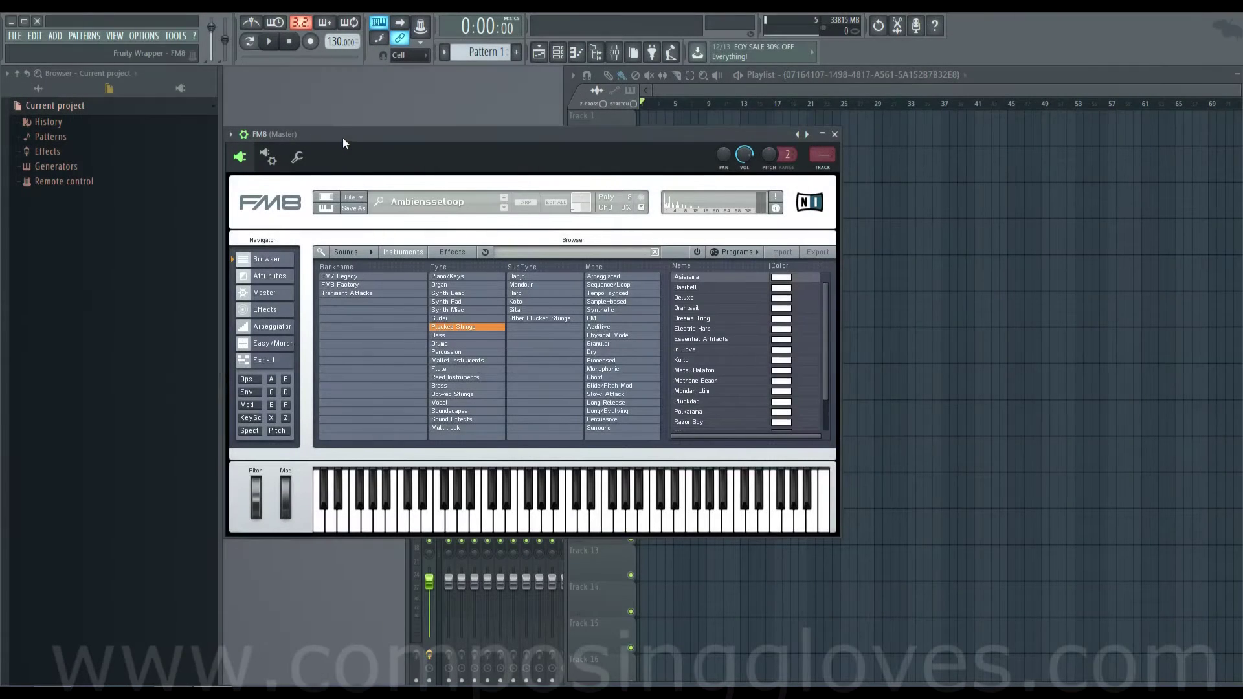
Move the FM8 window higher and start a blank NewSound patch from FM8's File menu.
left_click_drag(343, 138, 370, 109)
left_click(392, 179)
left_click(404, 176)
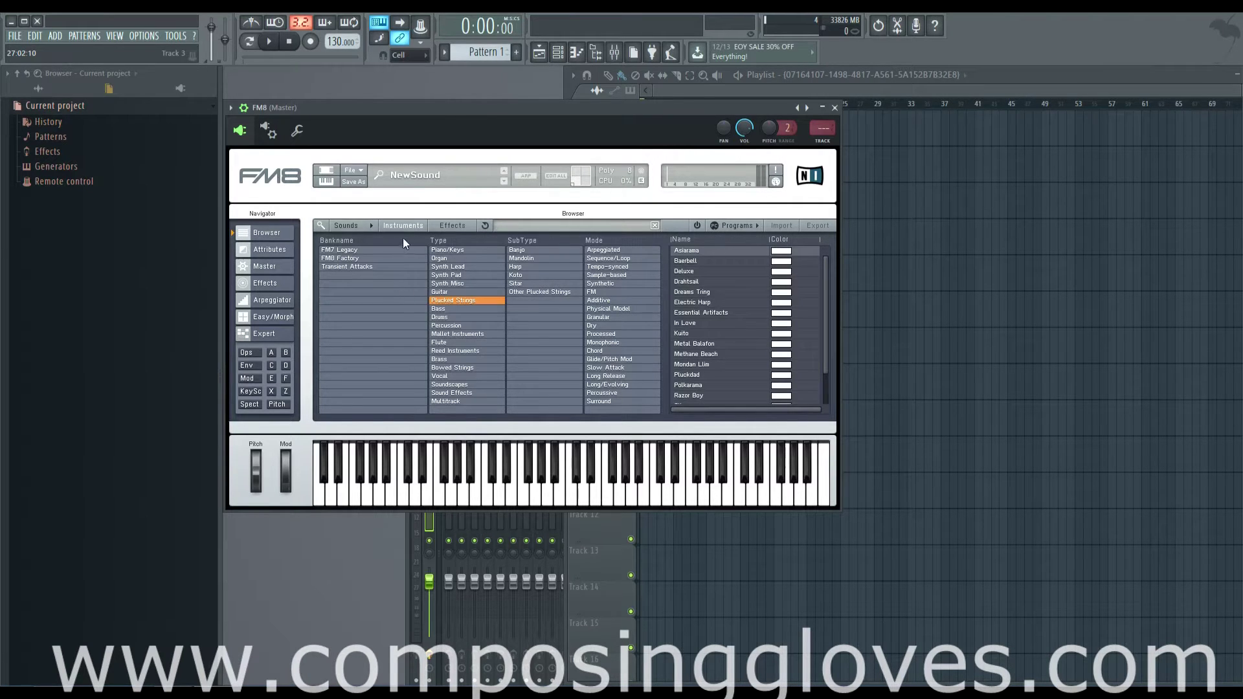
Open FM8's Options dialog on the General page and move it over the plugin.
left_click(354, 171)
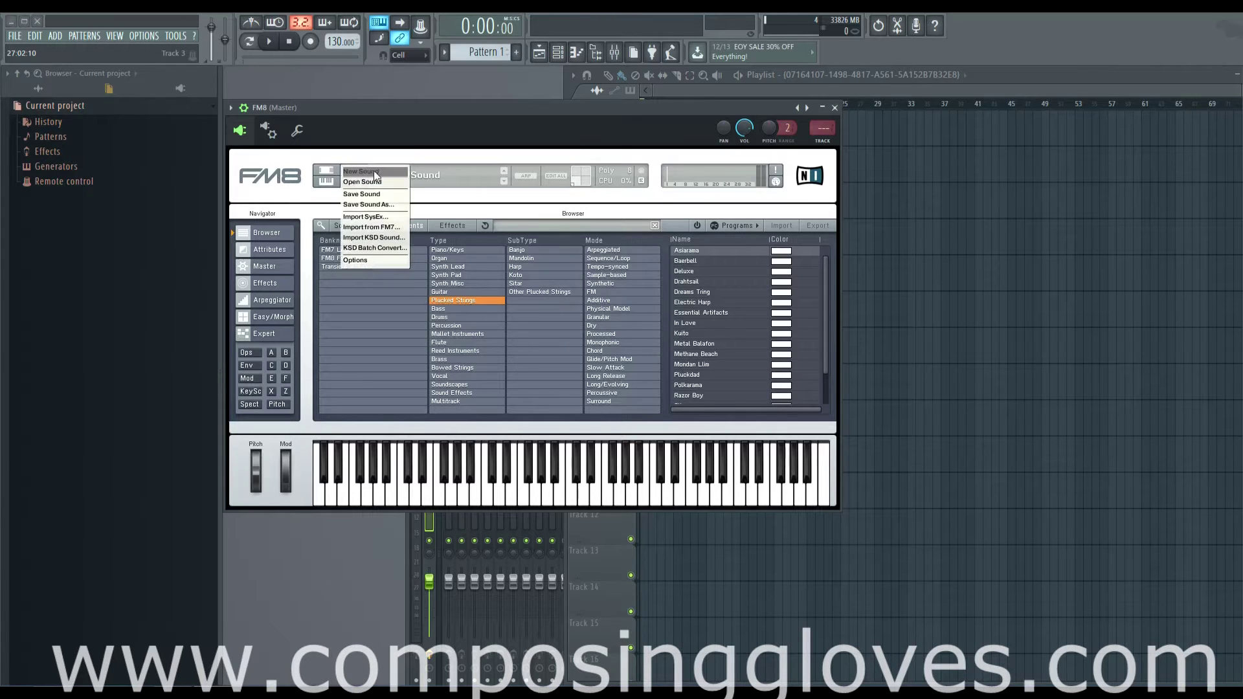
left_click(389, 260)
left_click_drag(596, 261, 574, 172)
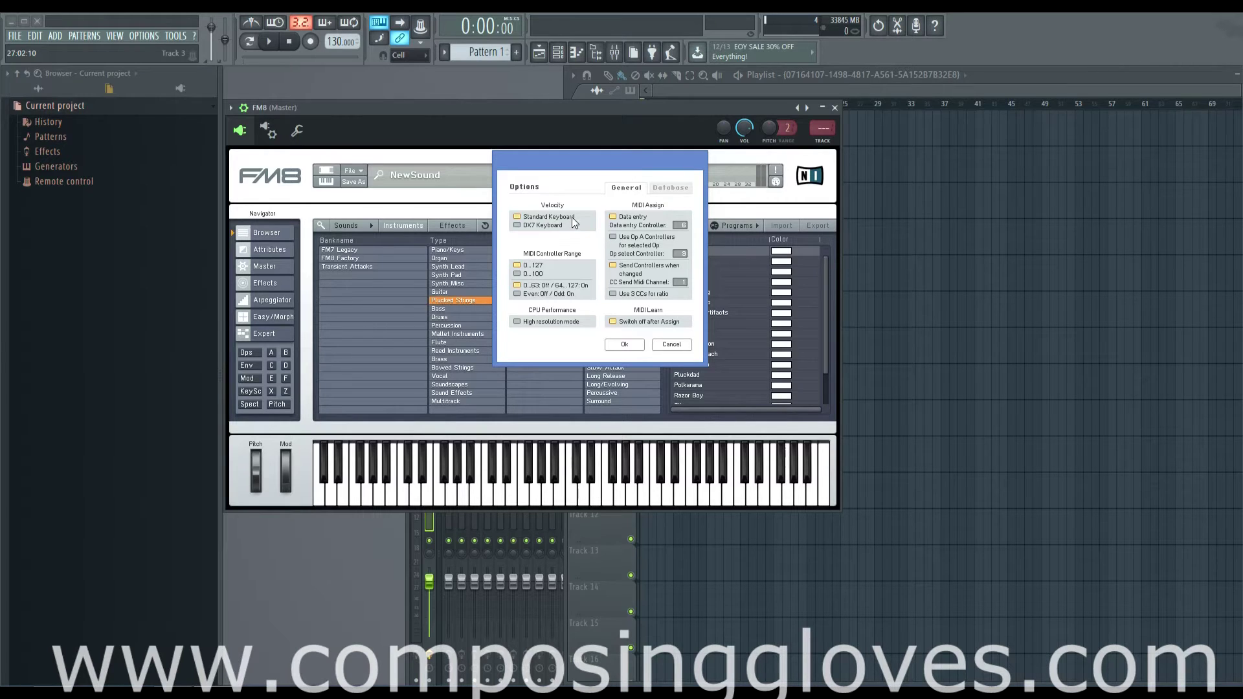
left_click_drag(589, 158, 584, 158)
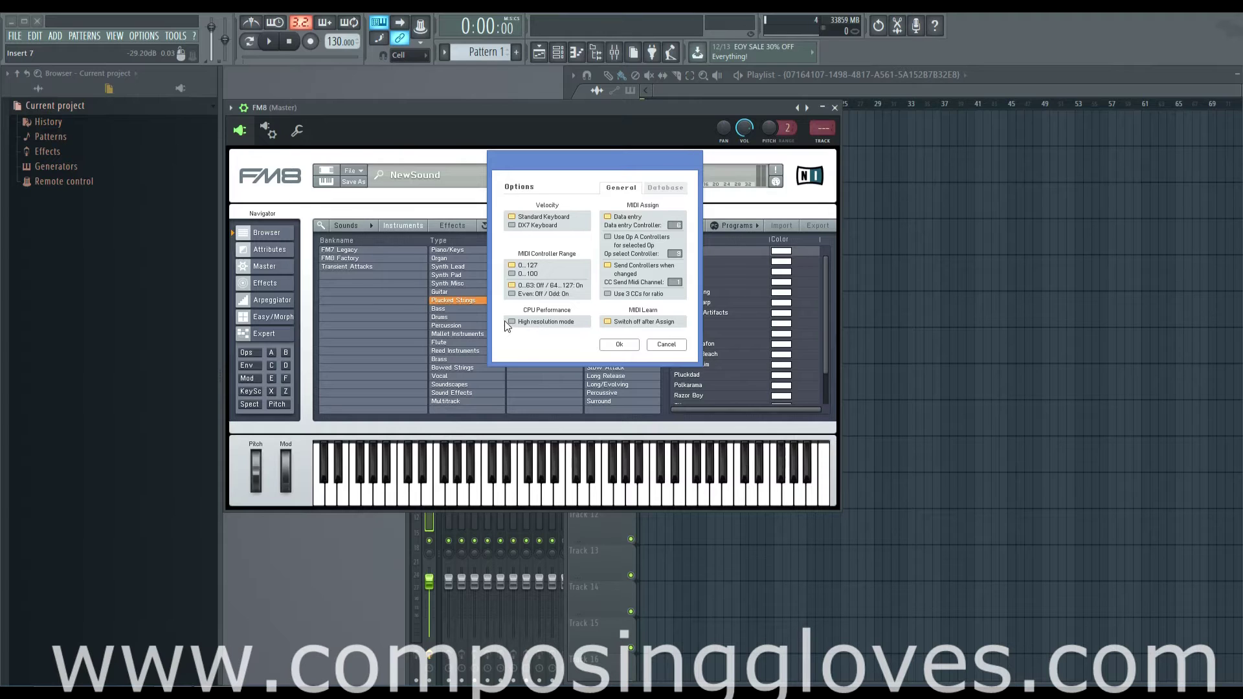
Enable High resolution mode under CPU Performance and switch to the Database page.
left_click(511, 321)
left_click(662, 189)
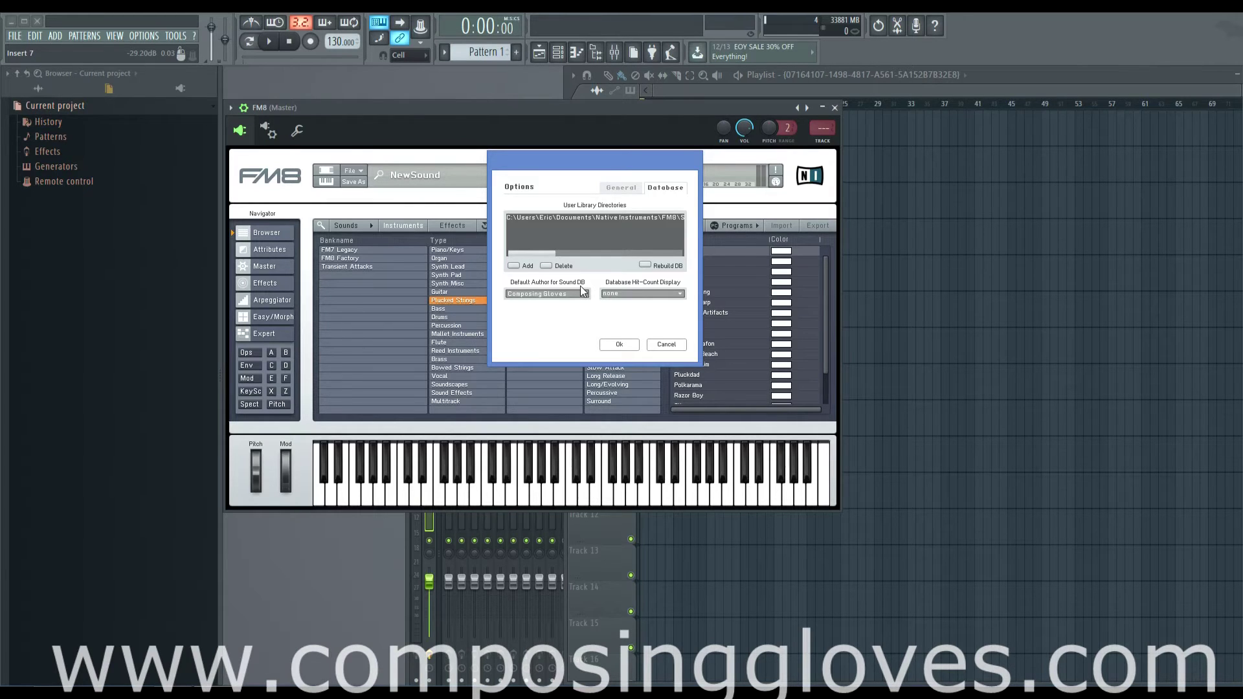
Move the Options dialog right to uncover the FM8 browser.
left_click(680, 296)
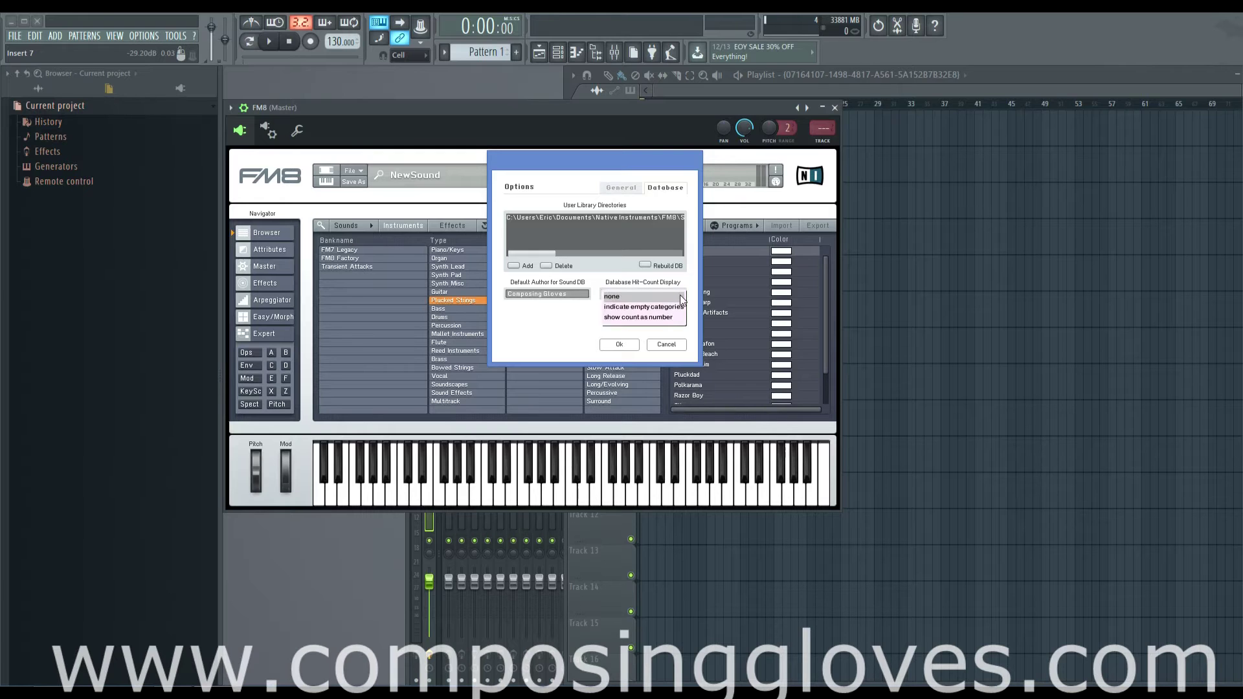
left_click(677, 297)
left_click_drag(582, 163, 859, 184)
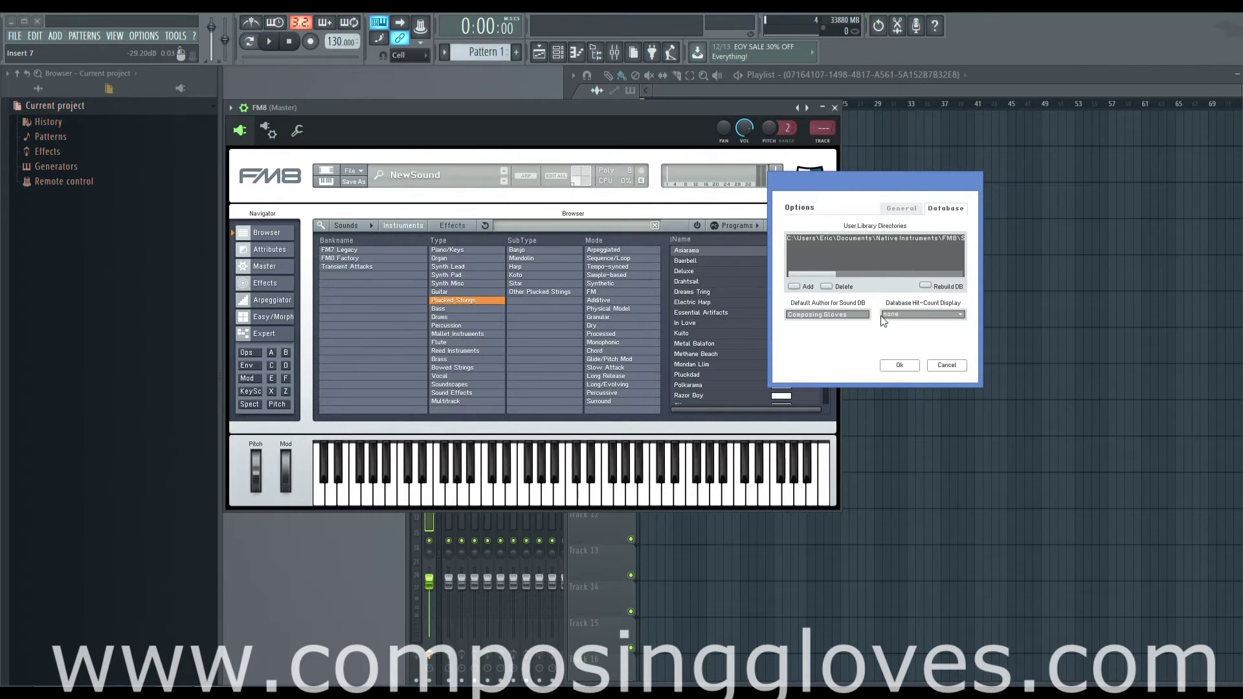
Try hiding empty categories and showing counts, then set hit-count display to none and return to General.
left_click(925, 314)
left_click(931, 328)
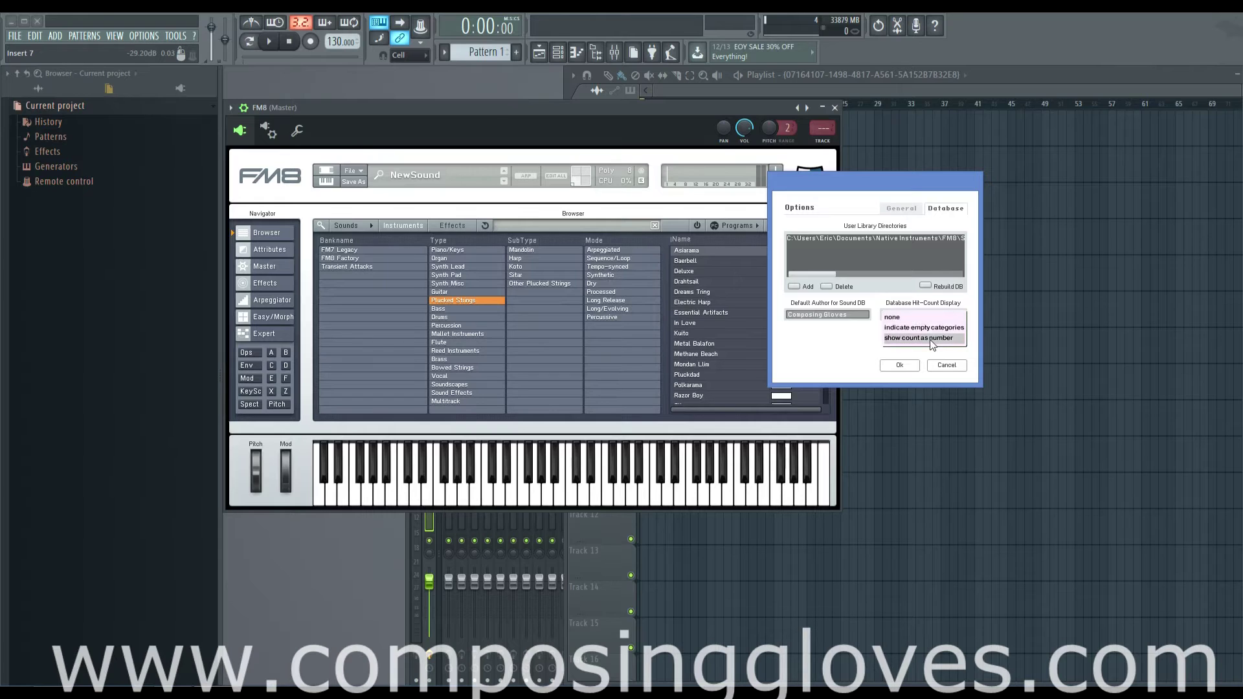
left_click(931, 339)
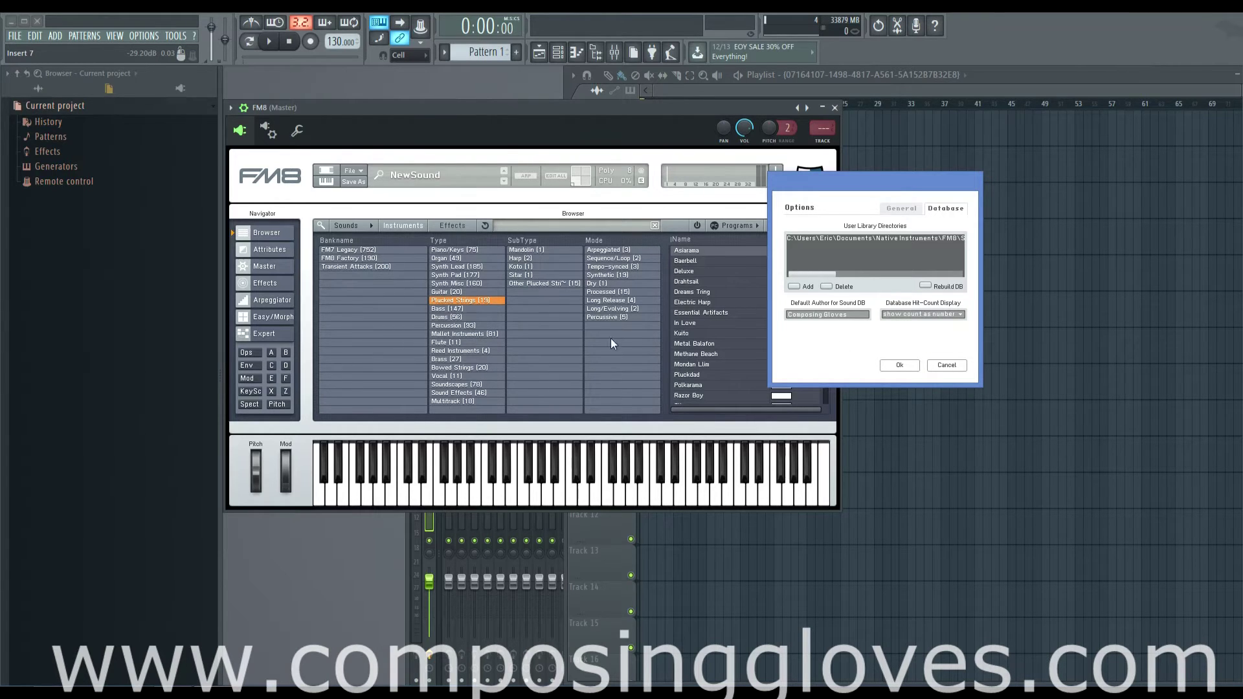
left_click(907, 314)
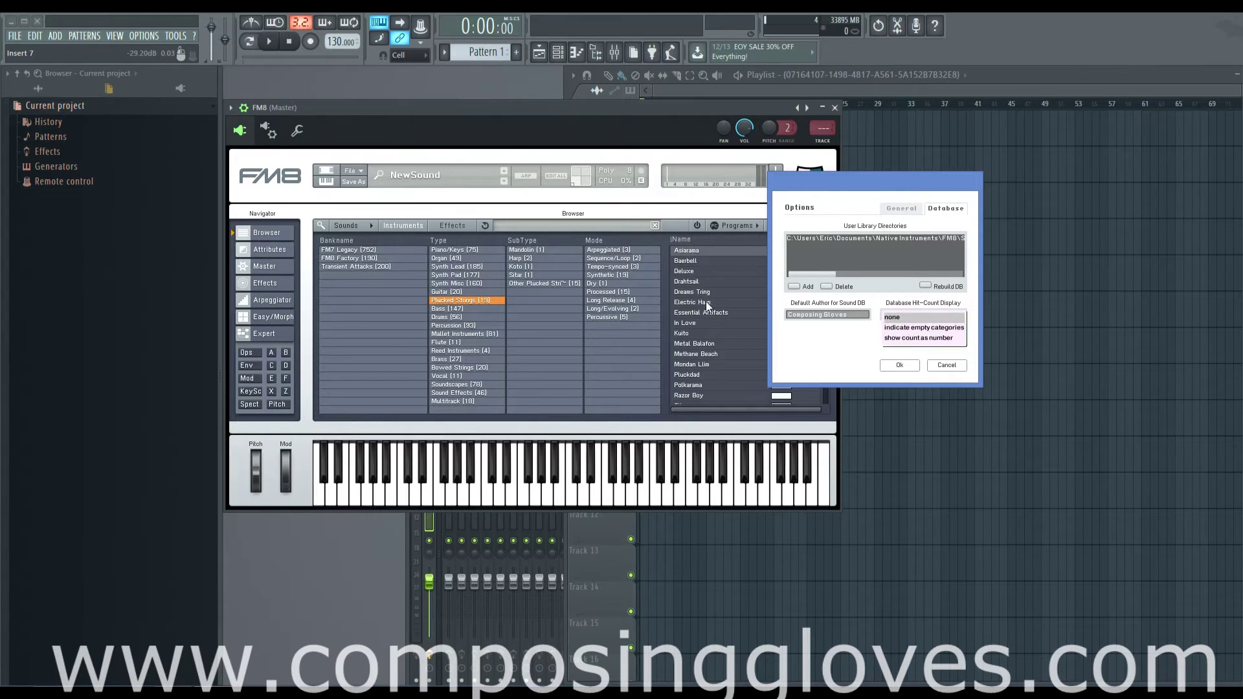
left_click(904, 318)
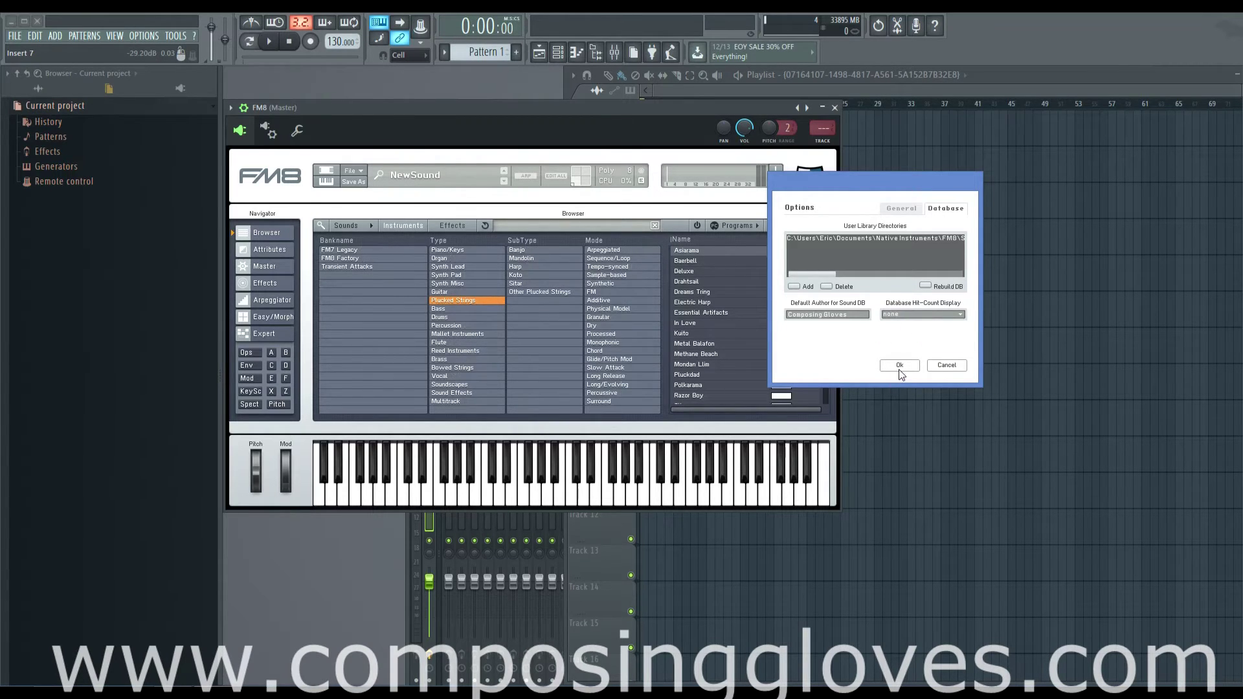
left_click(899, 210)
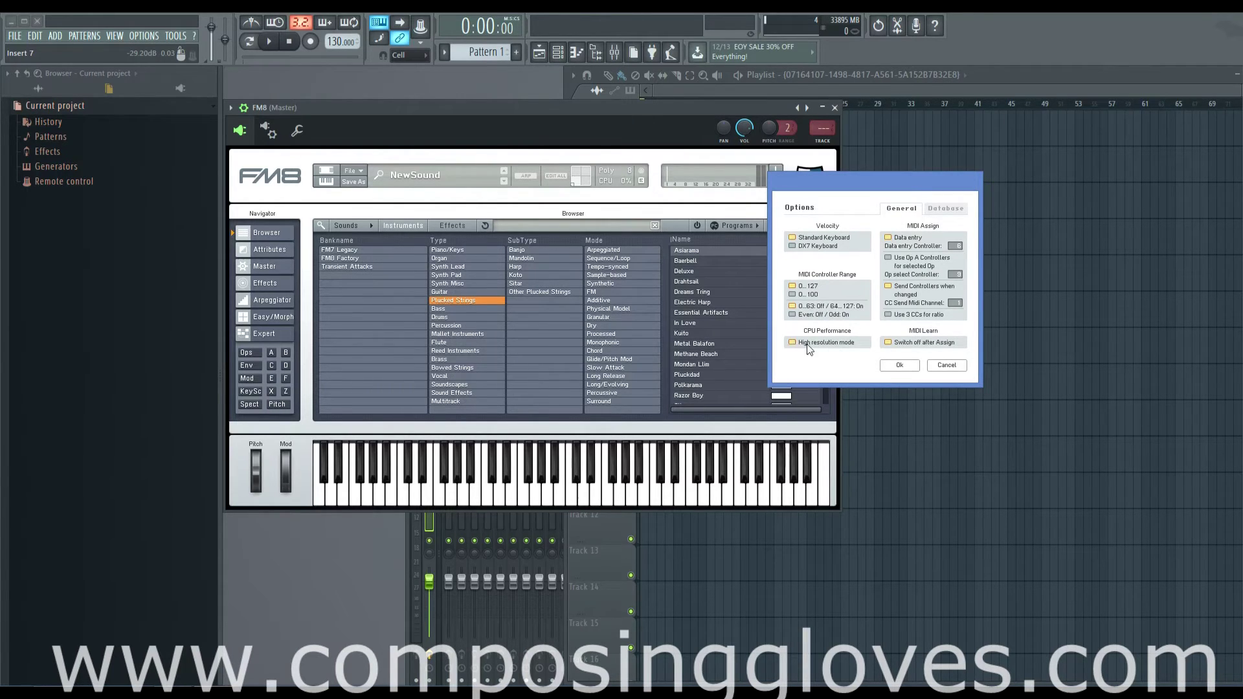
Close Options, toggle FM8's keyboard-only view several times, and restore the full view with keyboard.
left_click(899, 365)
left_click_drag(429, 110, 541, 118)
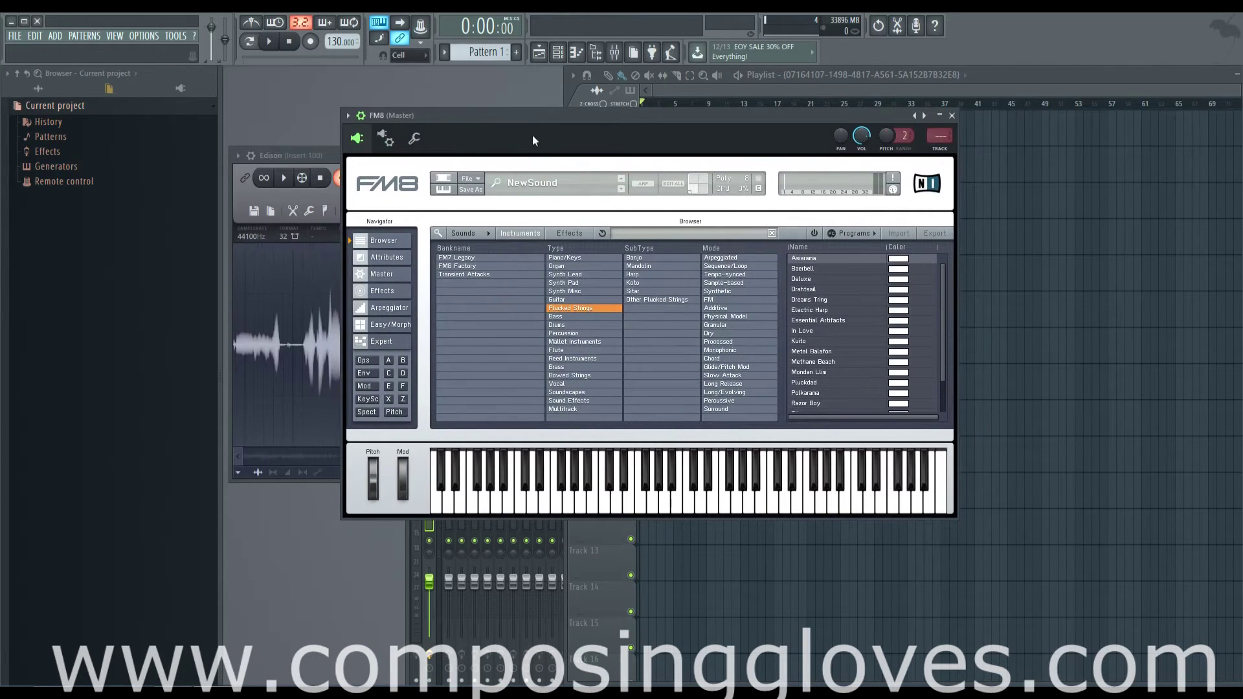
left_click(444, 189)
left_click(446, 191)
left_click(446, 192)
left_click(445, 192)
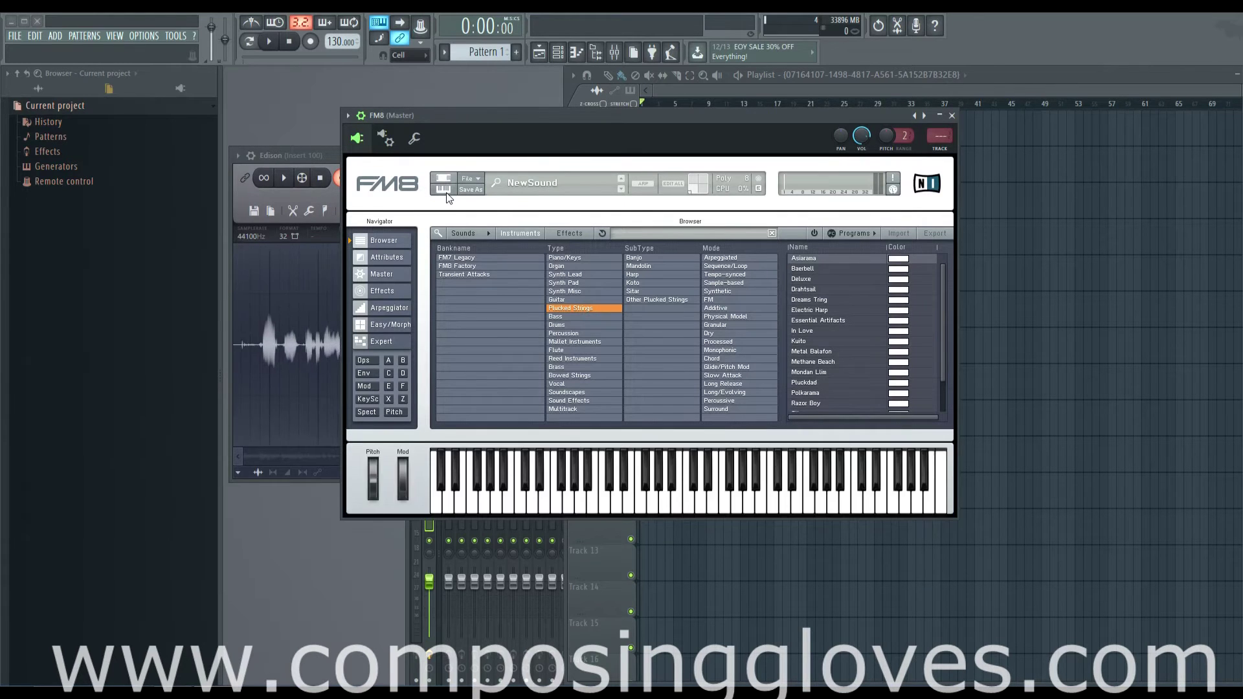
left_click(445, 192)
left_click(446, 192)
left_click(446, 192)
left_click(446, 191)
left_click(446, 191)
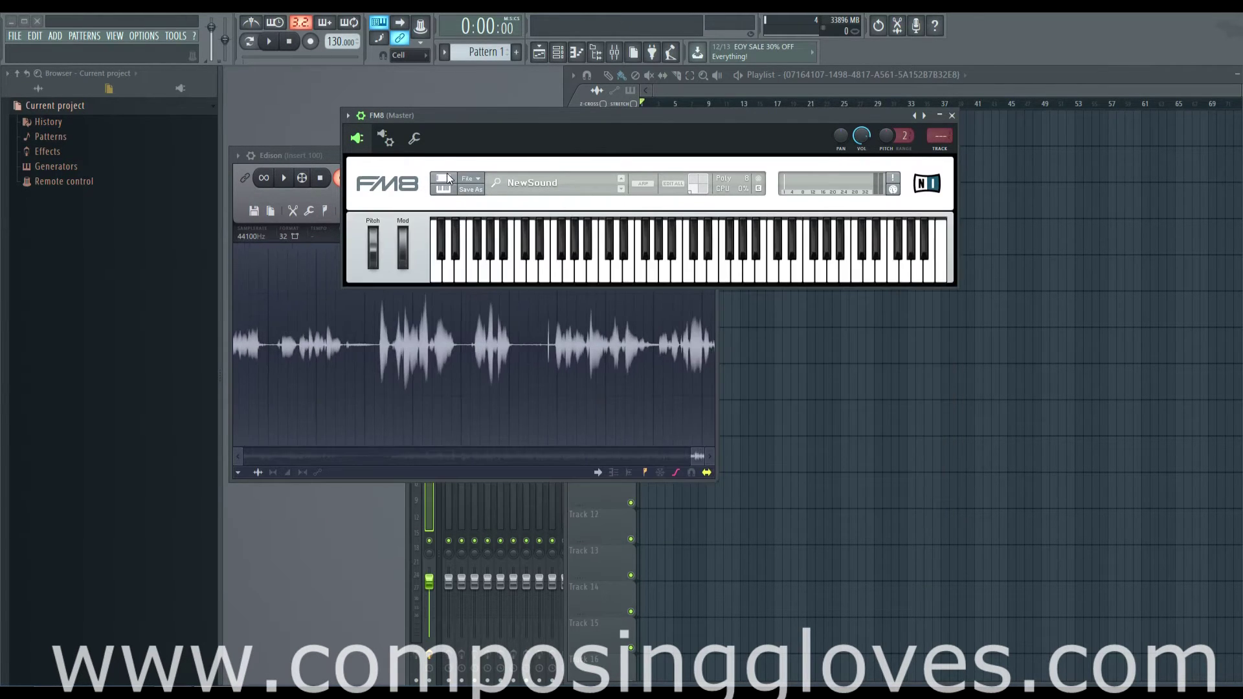
left_click(445, 191)
left_click_drag(522, 119, 409, 105)
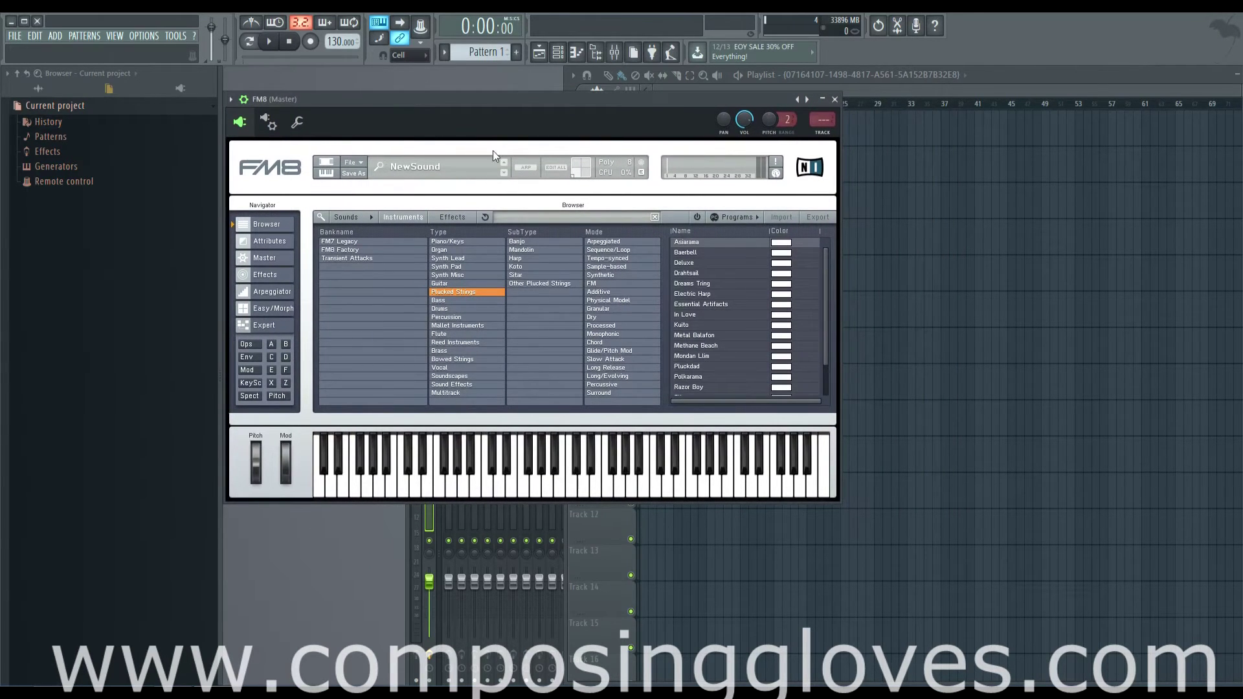
Turn on FM8's arpeggiator and load the Vibrillating Fibers preset.
left_click(530, 168)
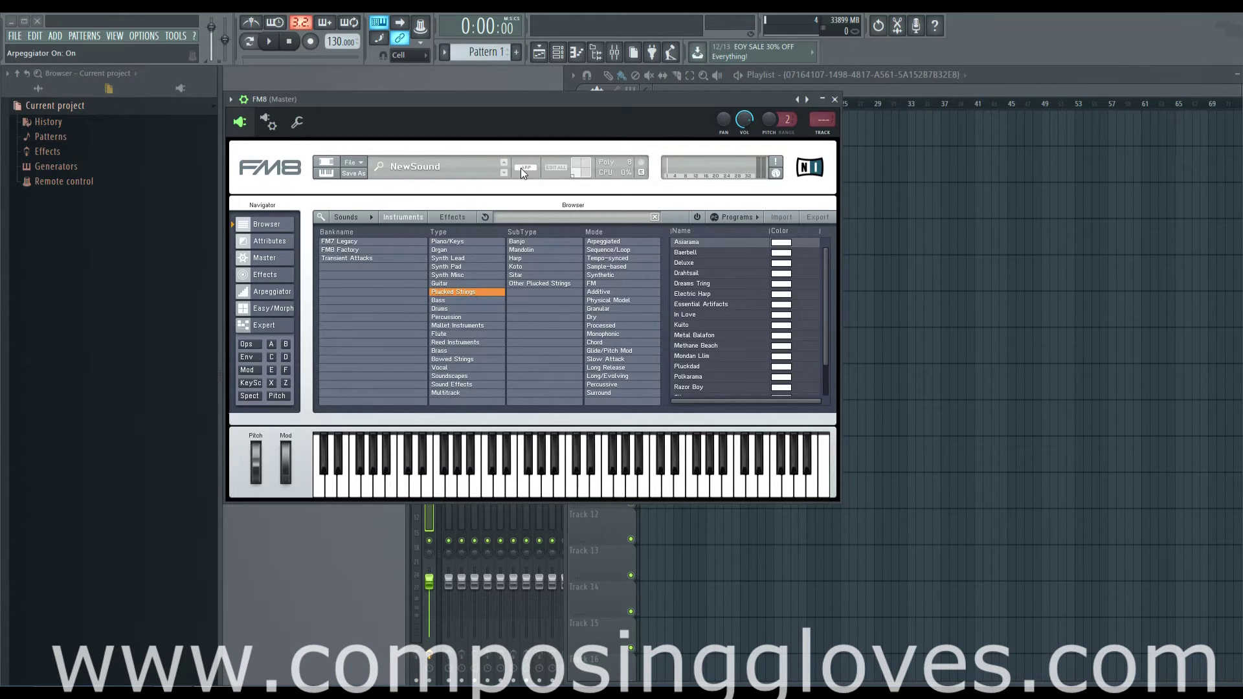
left_click(408, 170)
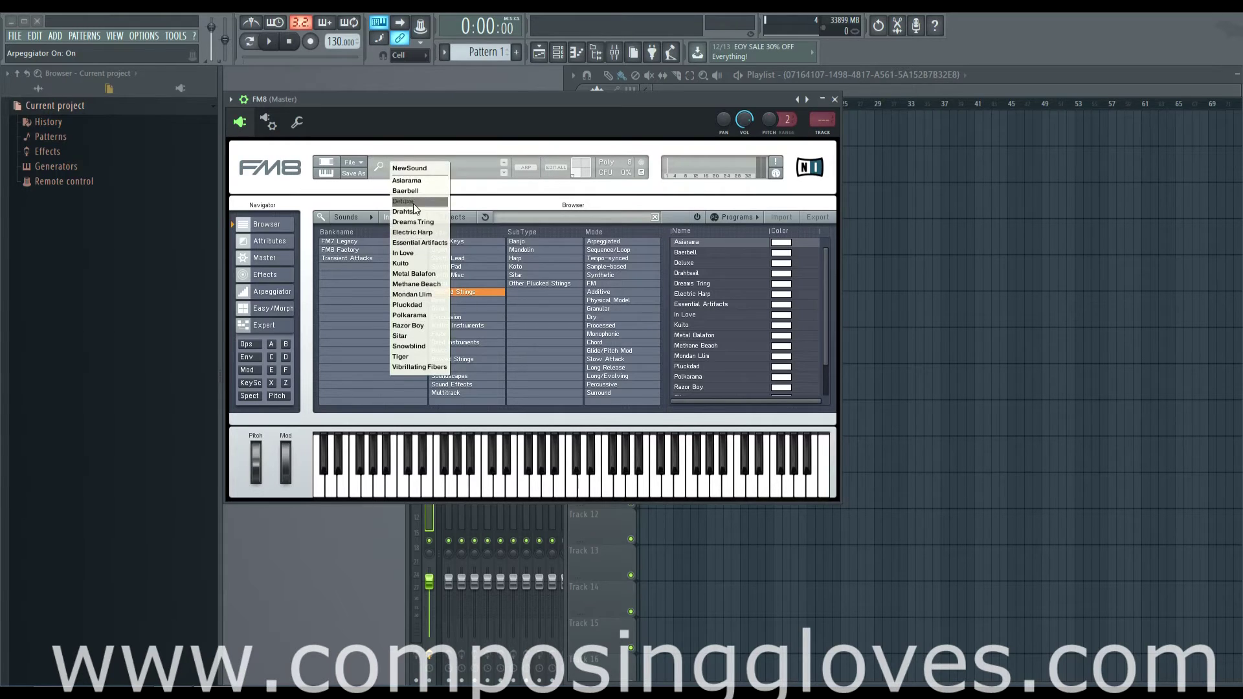
left_click(466, 161)
left_click(504, 161)
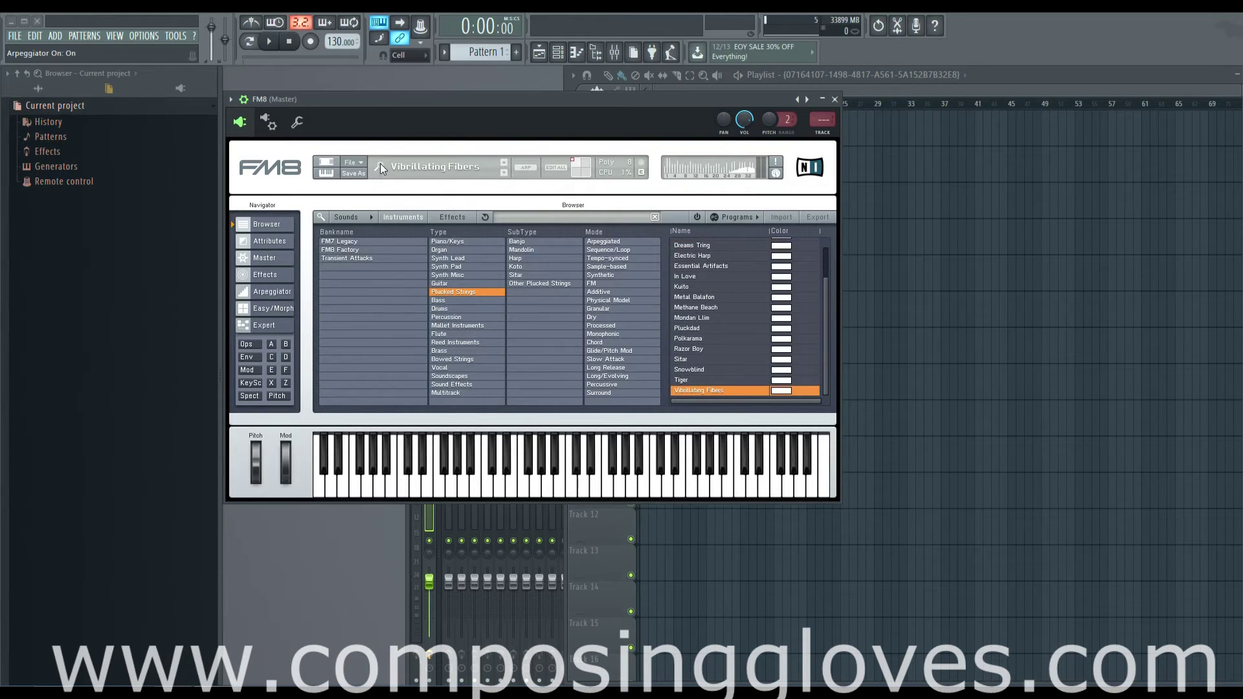
Keep Vibrillating Fibers loaded and drag the morph marker to the bottom-left, setting Y to 0.
left_click(437, 171)
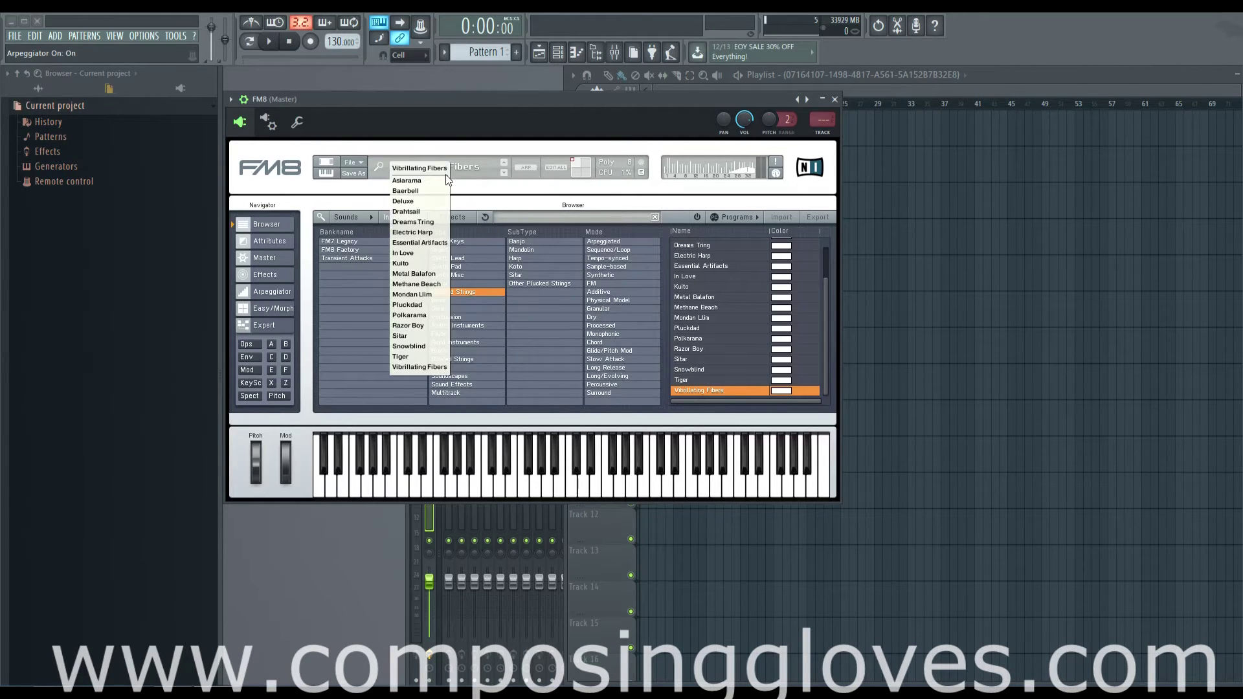
left_click(466, 169)
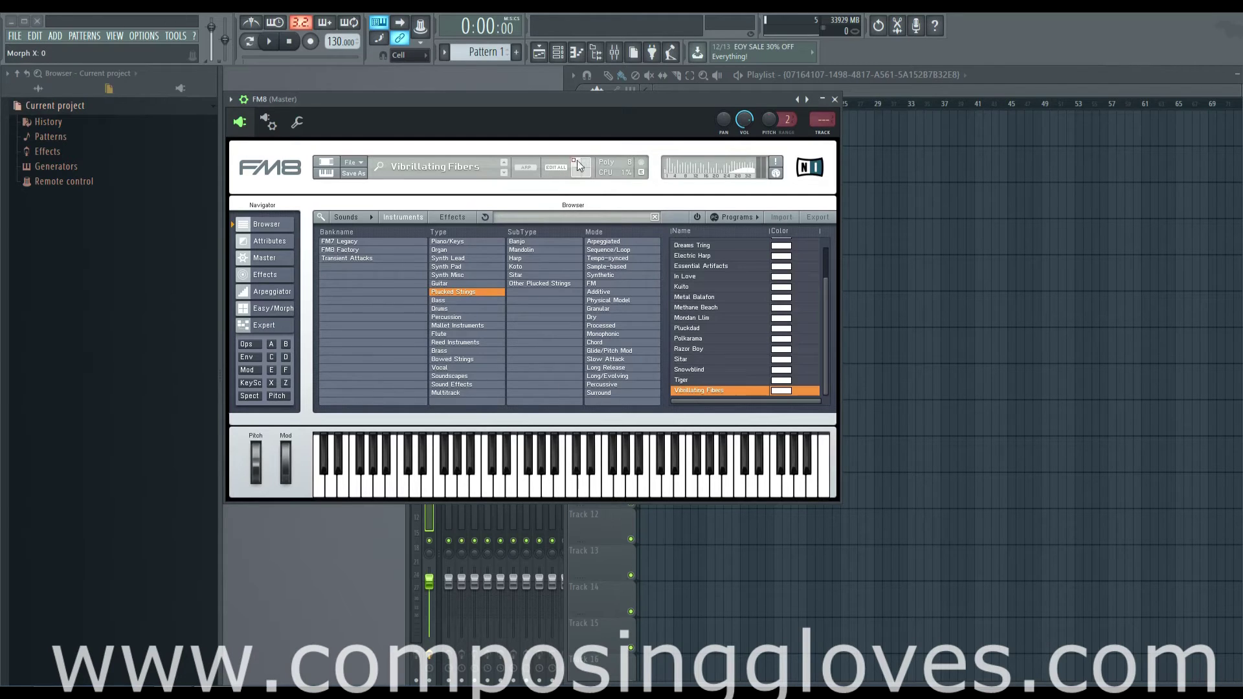
left_click_drag(569, 157, 573, 176)
Return the morph marker to the top-left and show Mondan Llim's spectrum, waveform and FM matrix.
left_click(570, 167)
left_click_drag(570, 168, 565, 144)
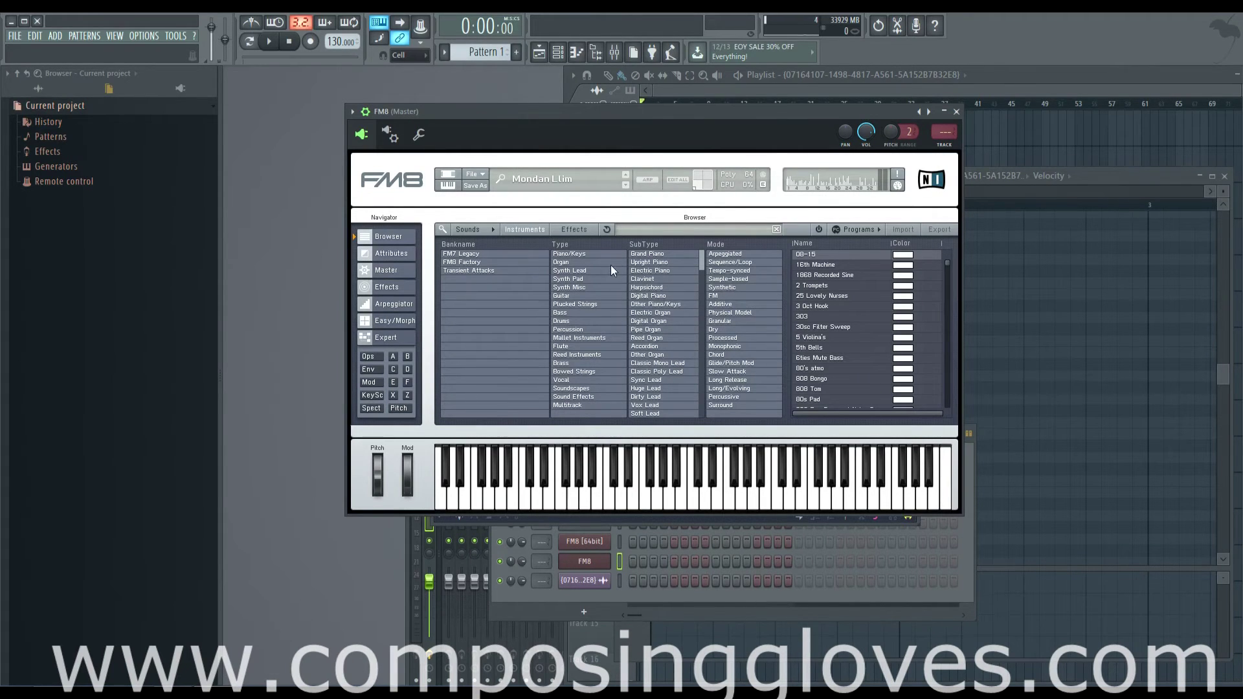
left_click(381, 415)
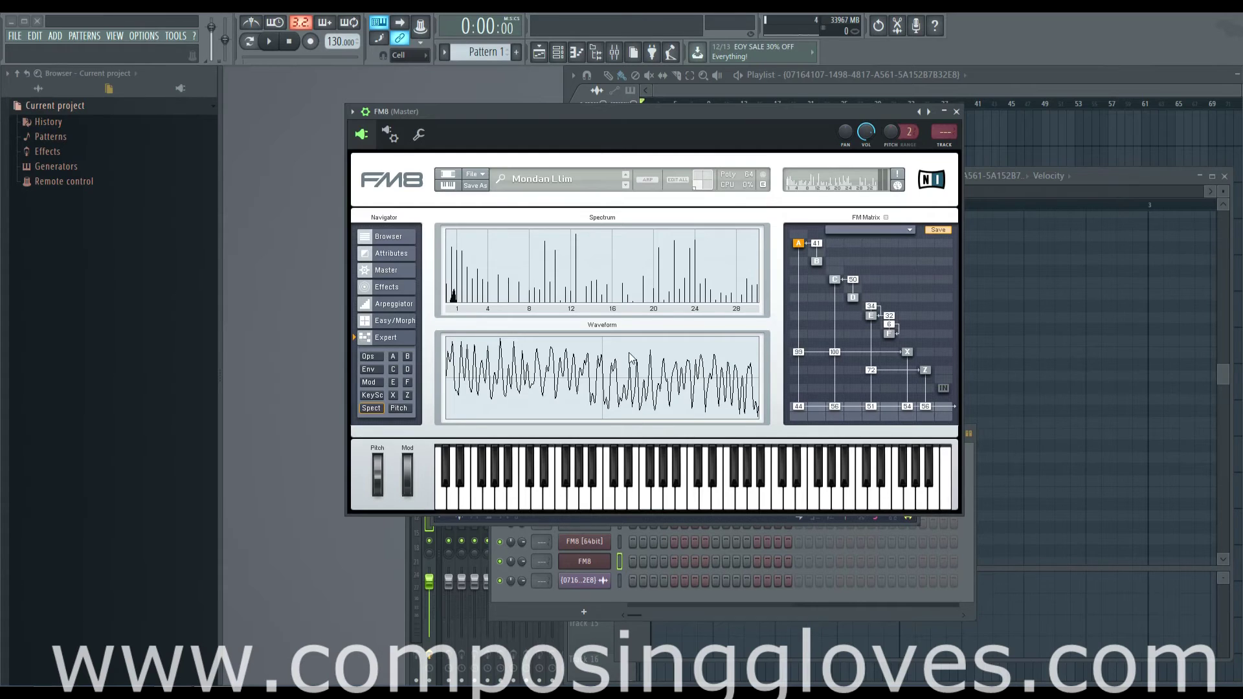
Play a note and drag the C→X amount in the FM Matrix to change it.
key("z")
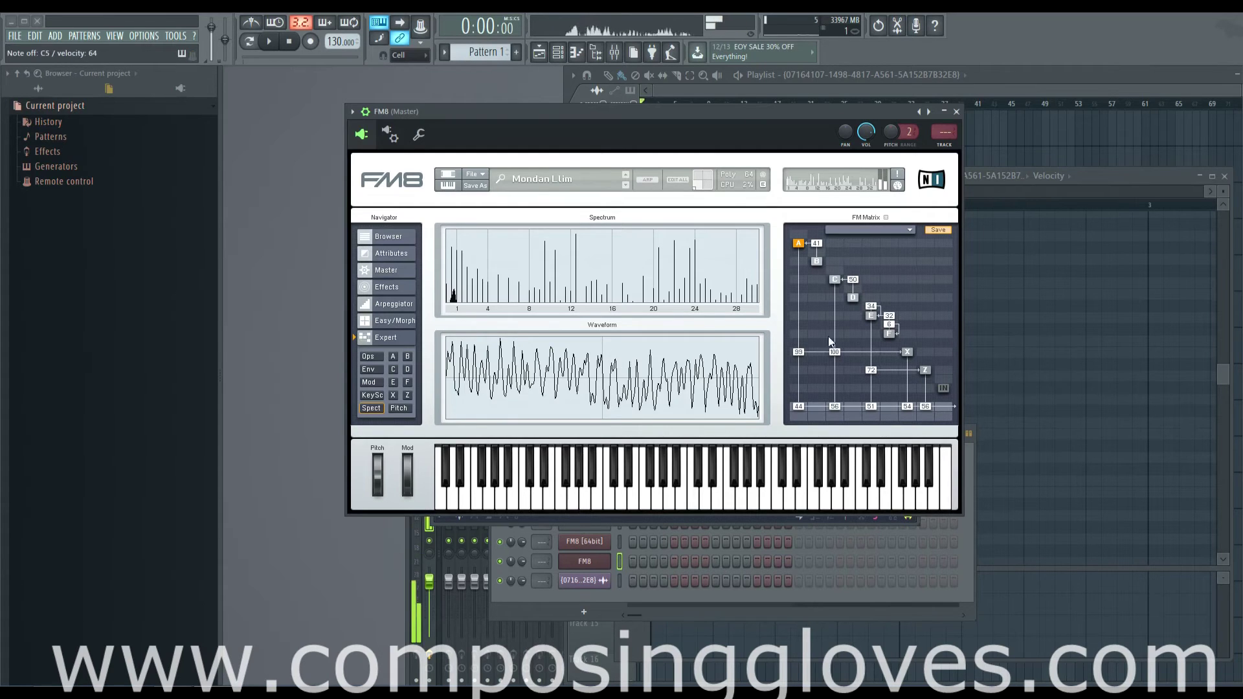
mouse_move(835, 352)
left_mouse_down()
mouse_move(835, 392)
mouse_move(839, 347)
left_mouse_up()
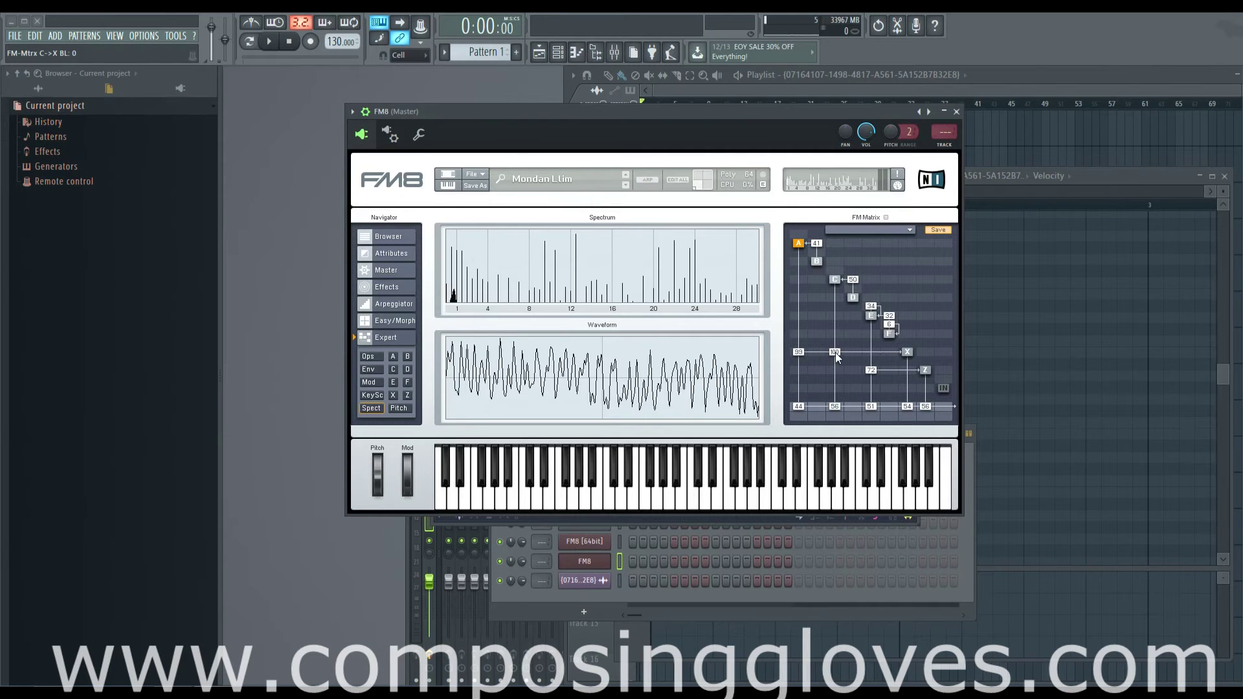
mouse_move(836, 357)
left_mouse_down()
mouse_move(833, 416)
mouse_move(827, 351)
mouse_move(834, 380)
mouse_move(840, 339)
left_mouse_up()
Back in the browser, load Ad Parnassum 2 from the Name list and play a note.
left_click(390, 237)
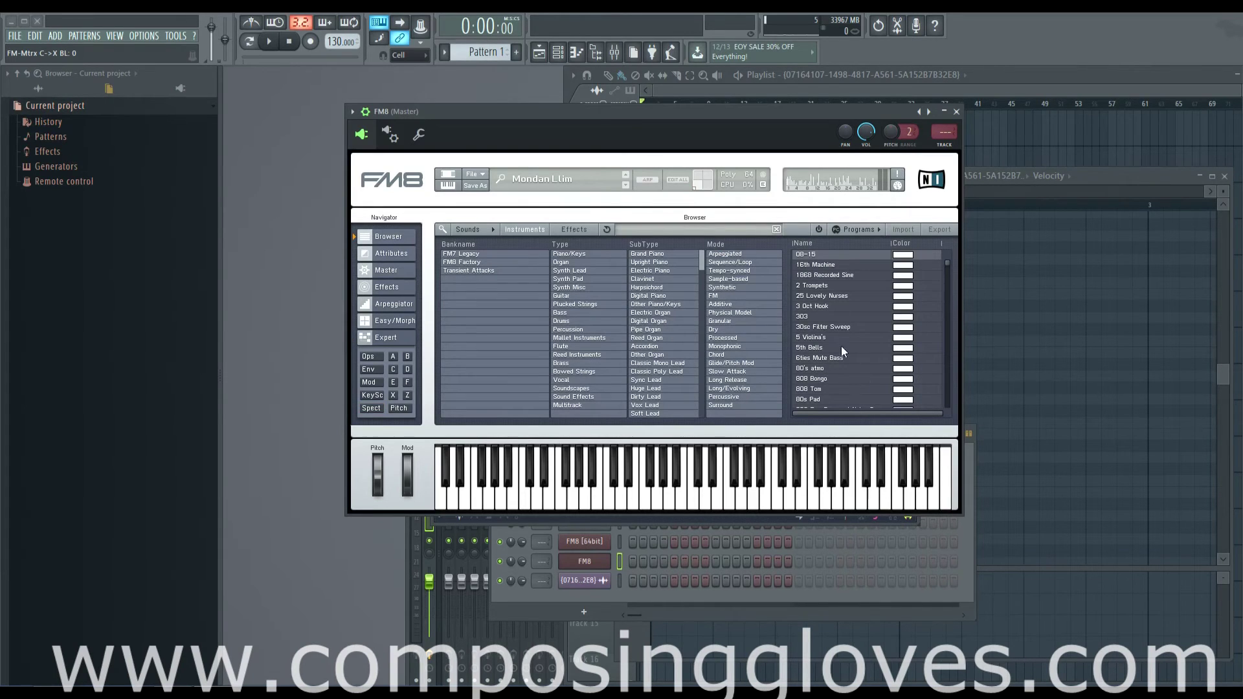
scroll(841, 345, "down", 5)
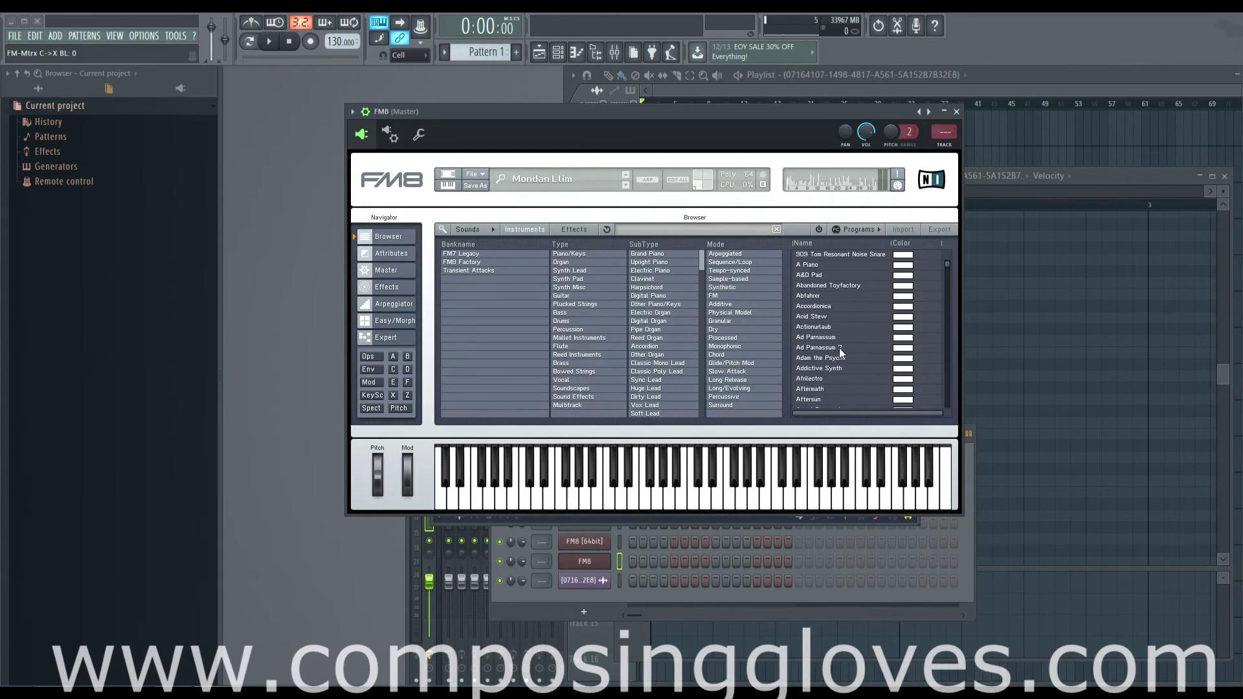
left_click(839, 348)
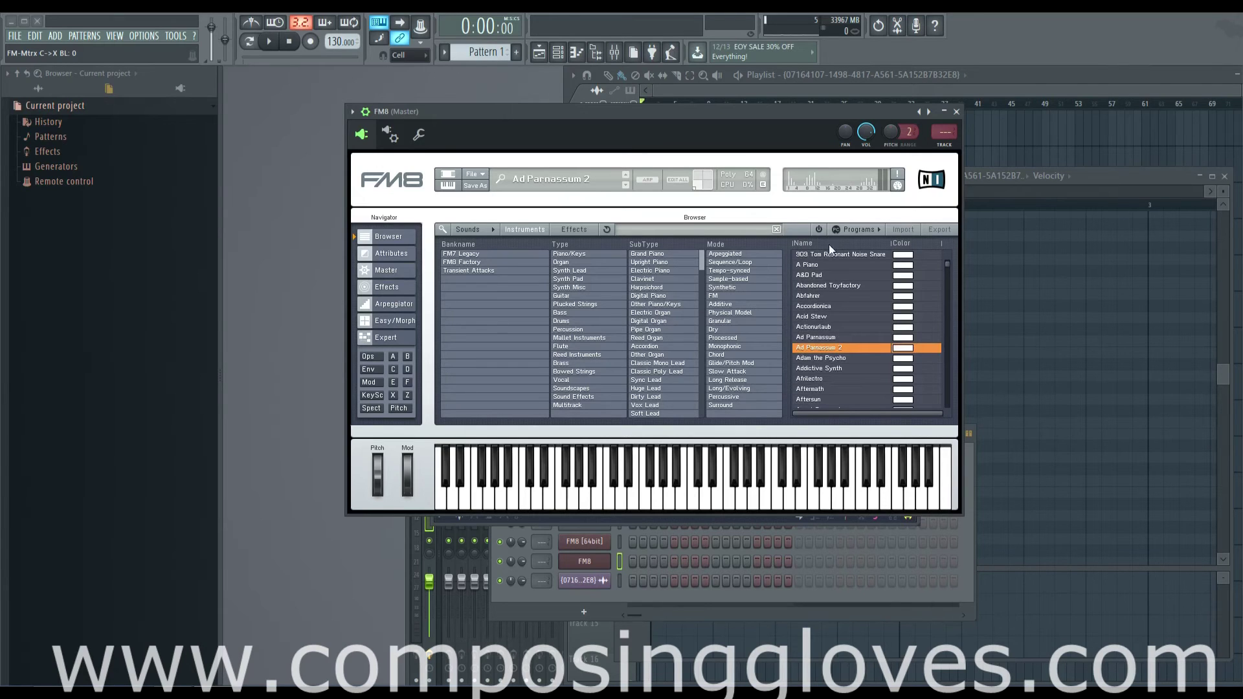
key("m")
key("m")
key("m")
Filter presets by Transient Attacks bank, Percussion type, Bongo subtype and Granular mode.
left_click(499, 270)
left_click(570, 329)
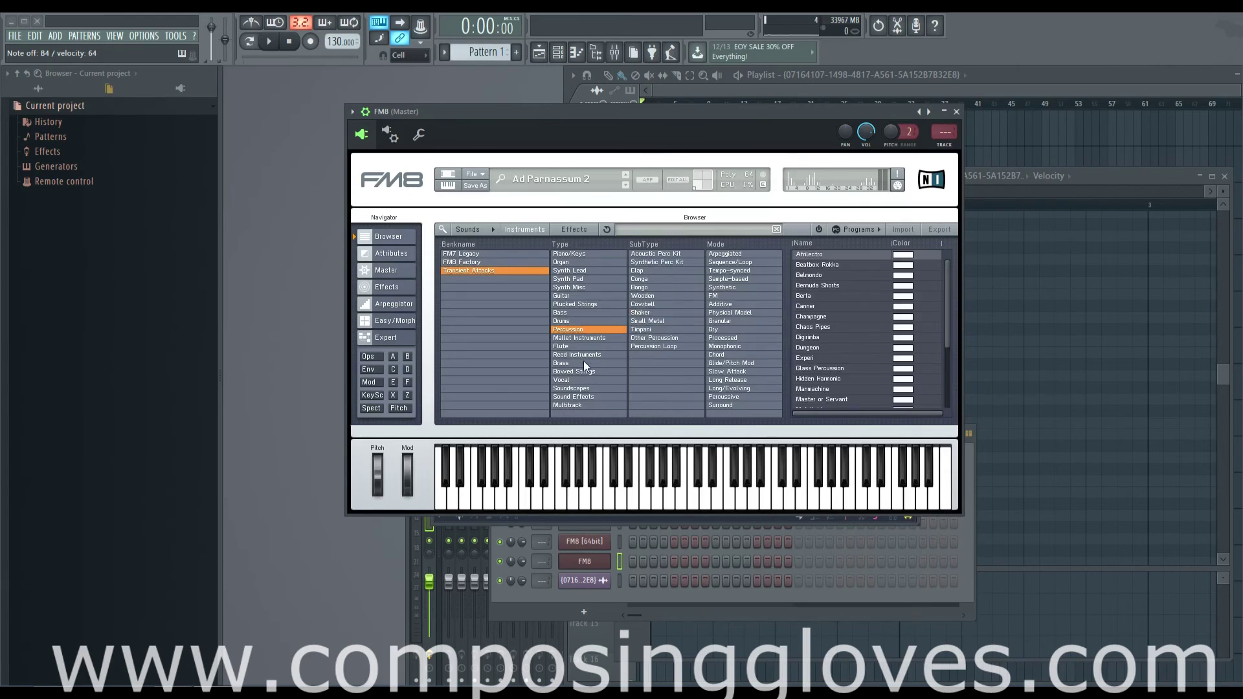
left_click(689, 288)
left_click(731, 321)
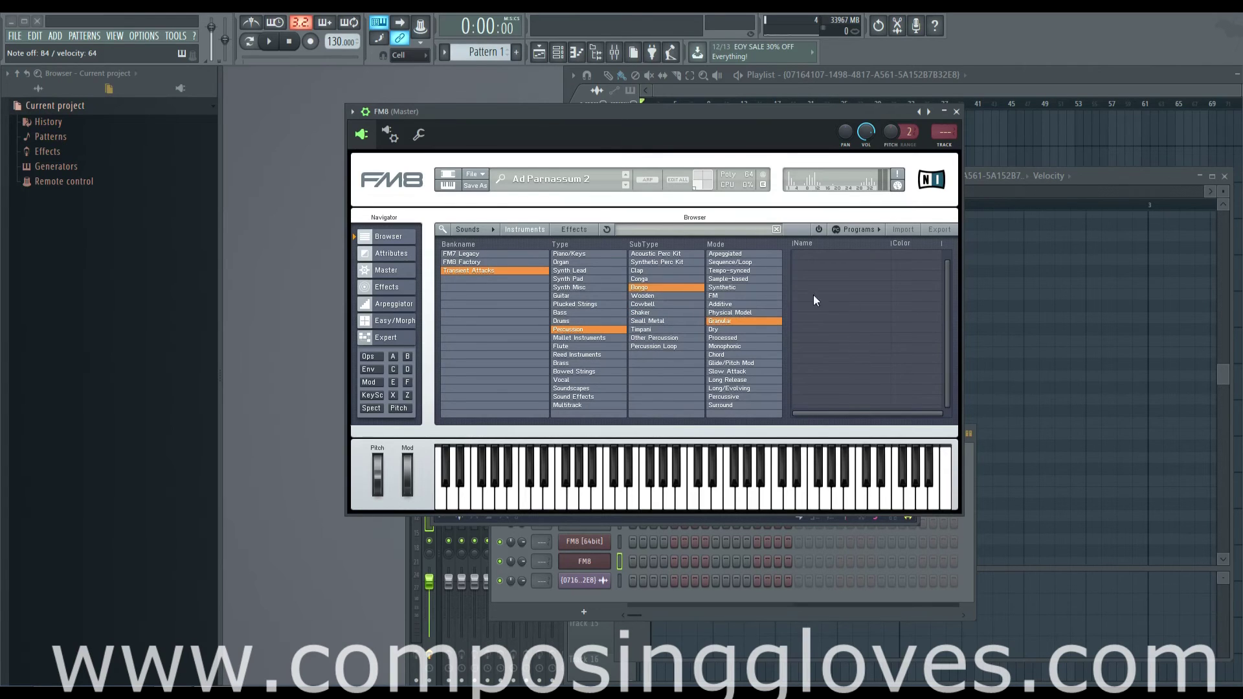
Clear the Granular, Bongo and Percussion filters and list the Effects presets.
left_click(745, 321)
left_click(644, 288)
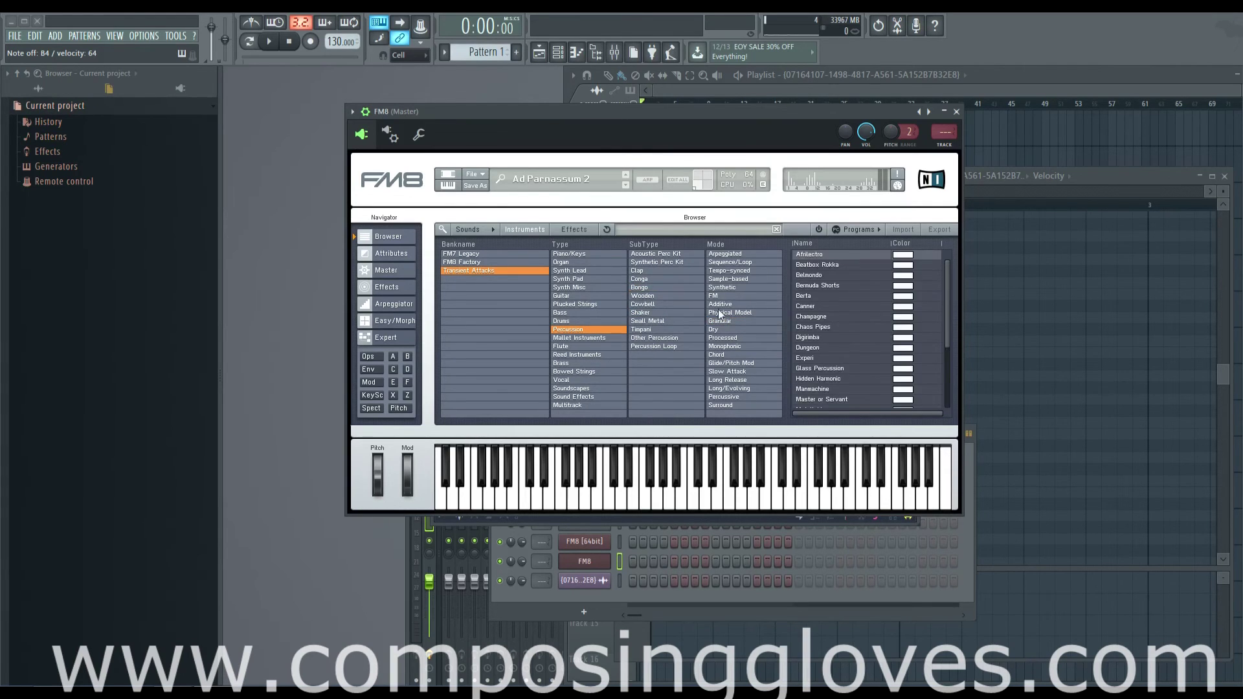
left_click(583, 330)
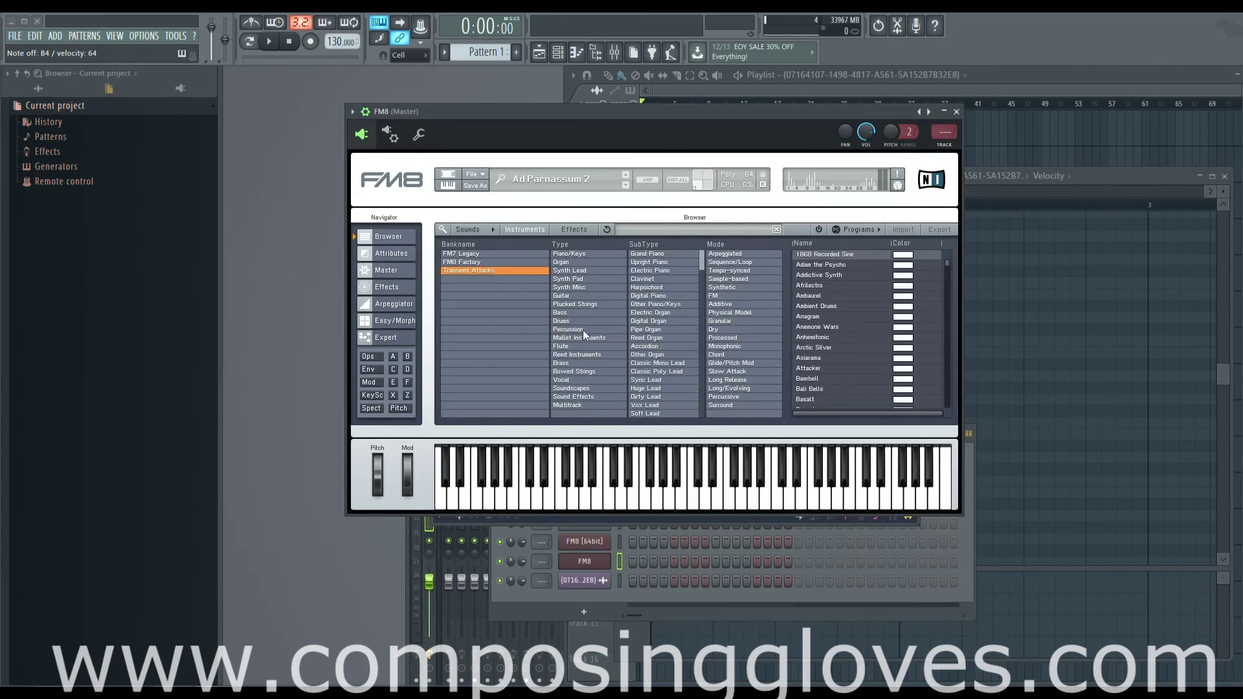
left_click(582, 233)
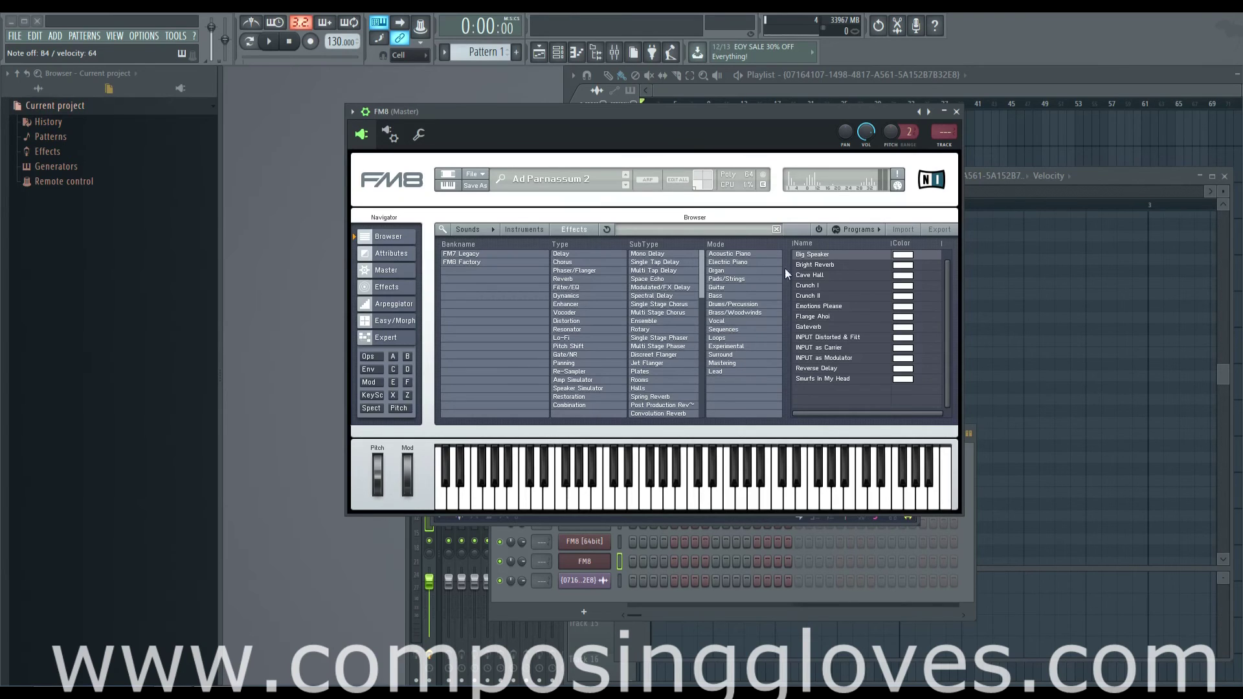
Filter FM8's effect presets to the Delay type and show Ad Parnassum 2's attributes page.
left_click(758, 347)
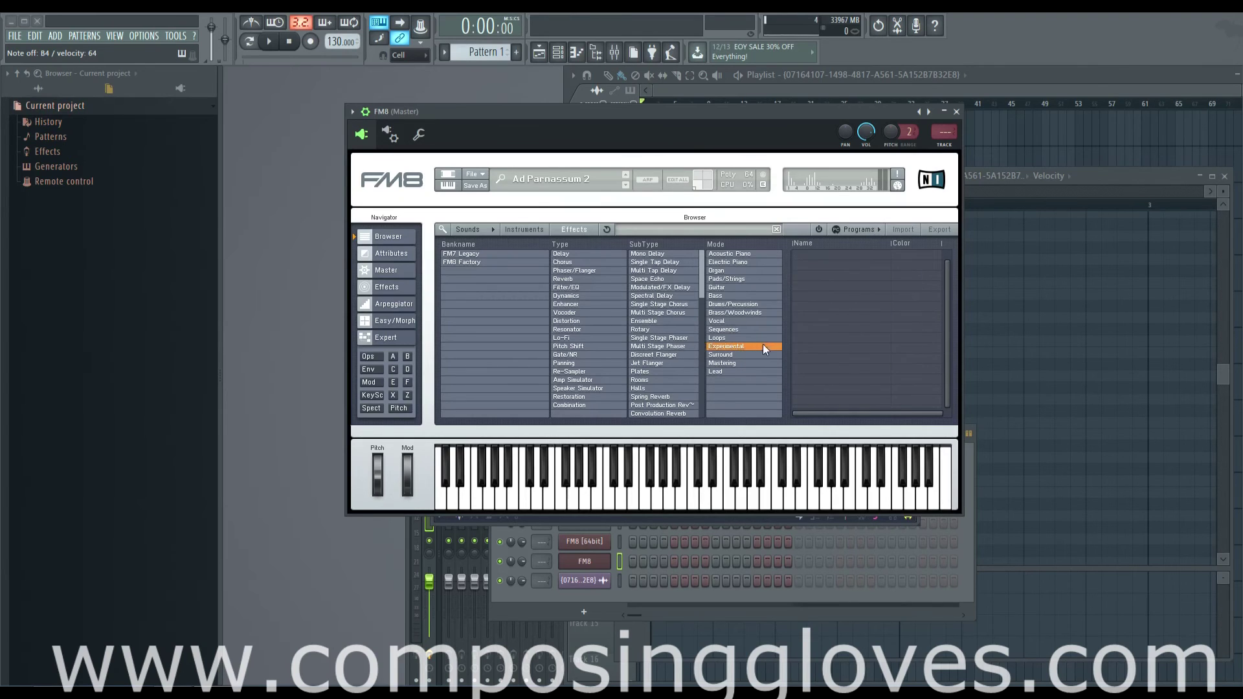
left_click(728, 344)
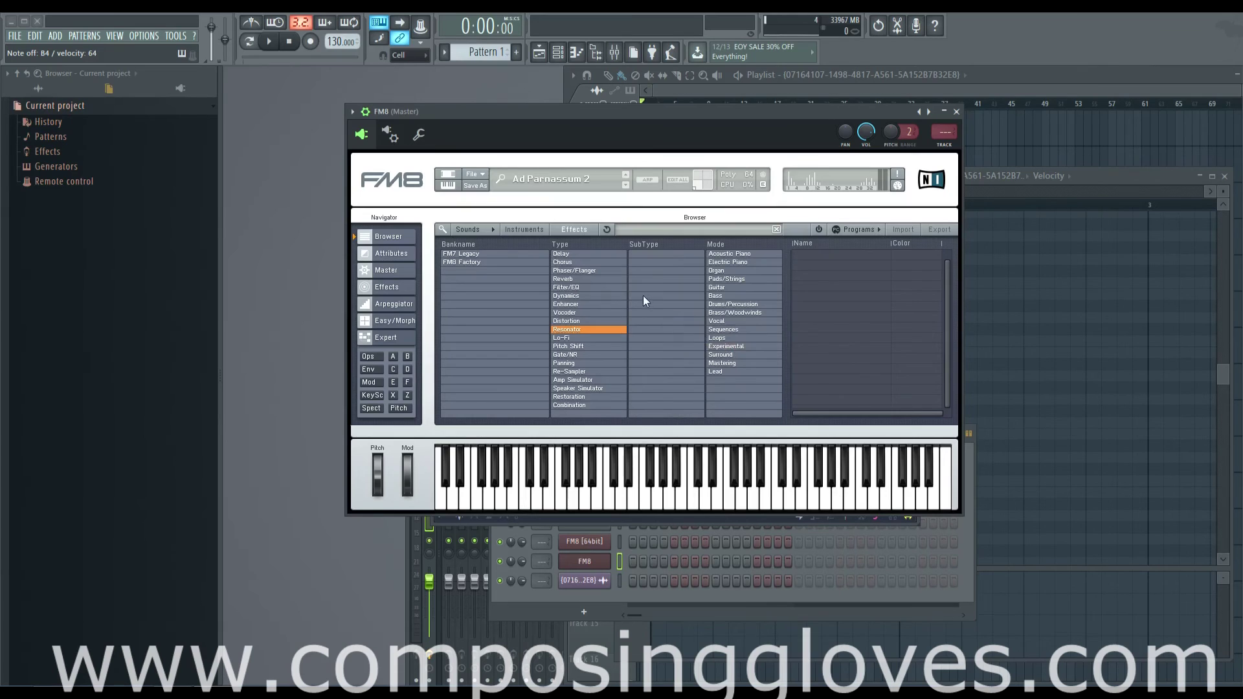
left_click(586, 289)
left_click(585, 254)
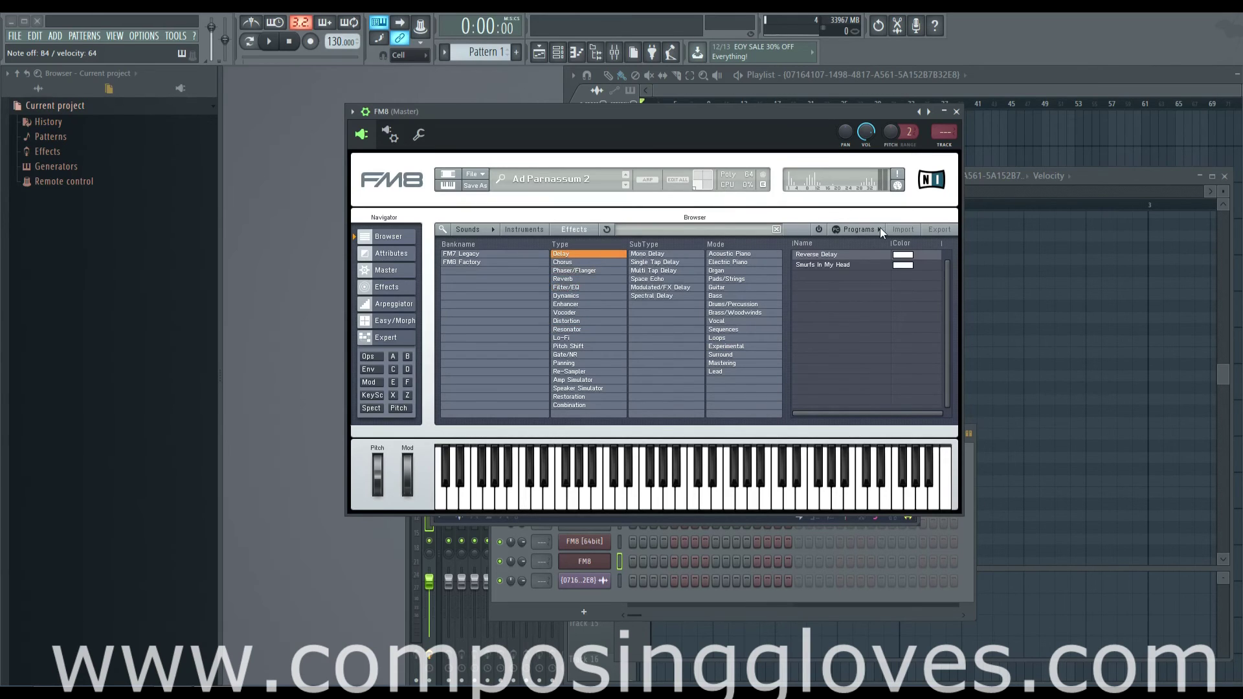
left_click(399, 255)
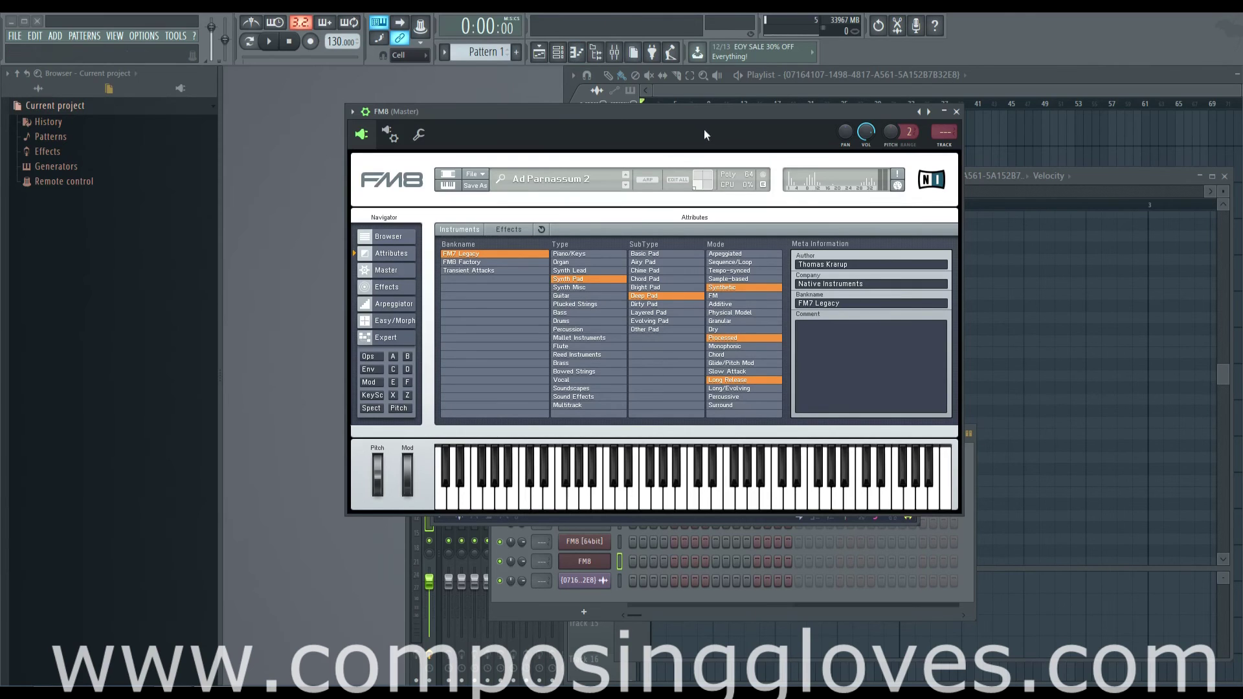
Enable FM8's arpeggiator with the ARP header button while Ad Parnassum 2 stays loaded.
left_click(651, 181)
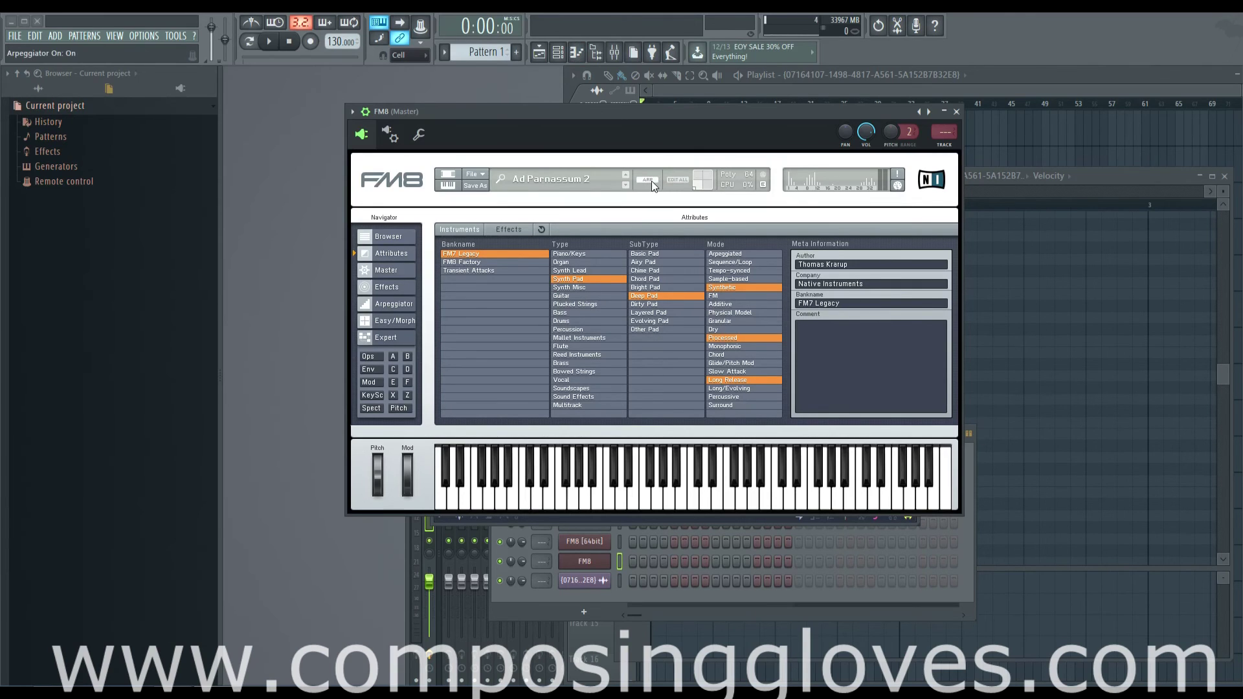